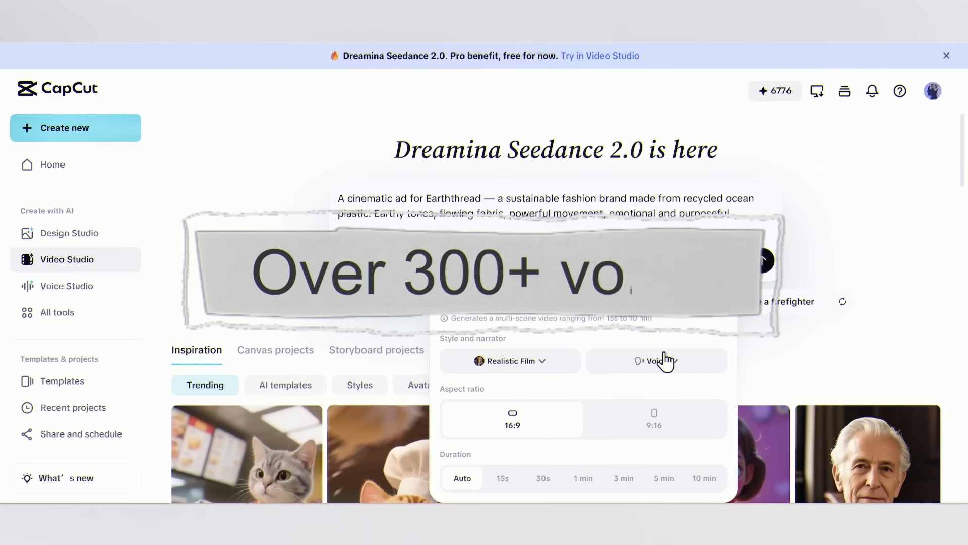
Check the available narrator voices and submit the Earththread cinematic product ad prompt as a 16:9, 30s video.
left_click(665, 361)
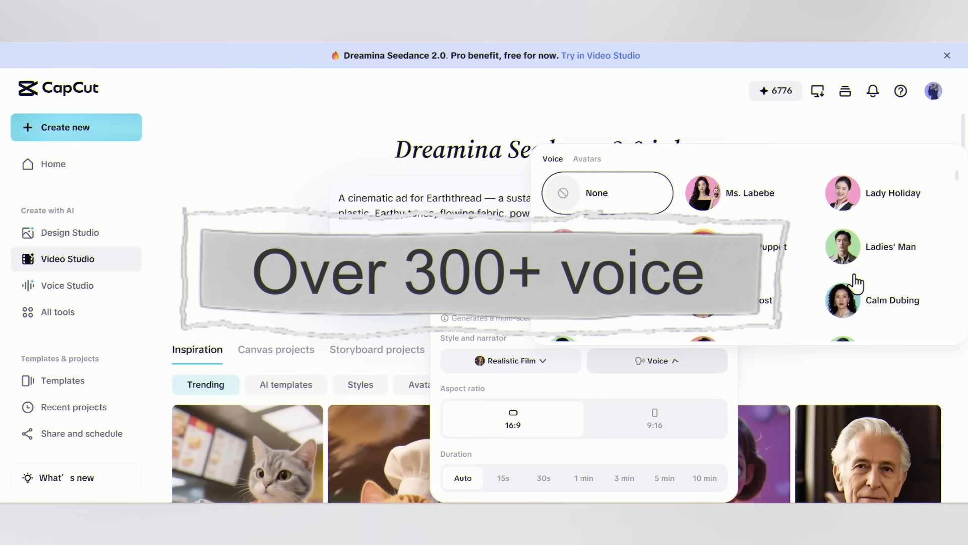
scroll(856, 283, "down", 4)
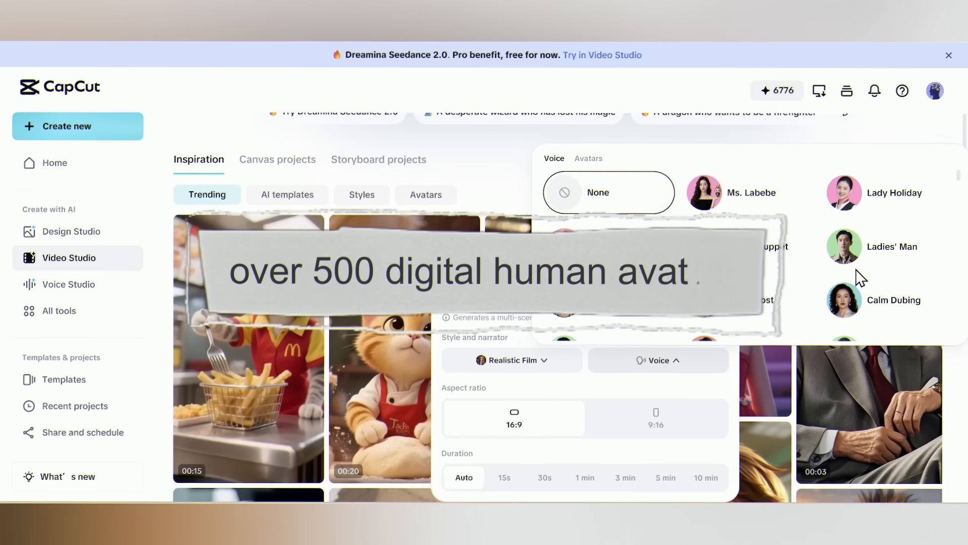
scroll(860, 277, "up", 4)
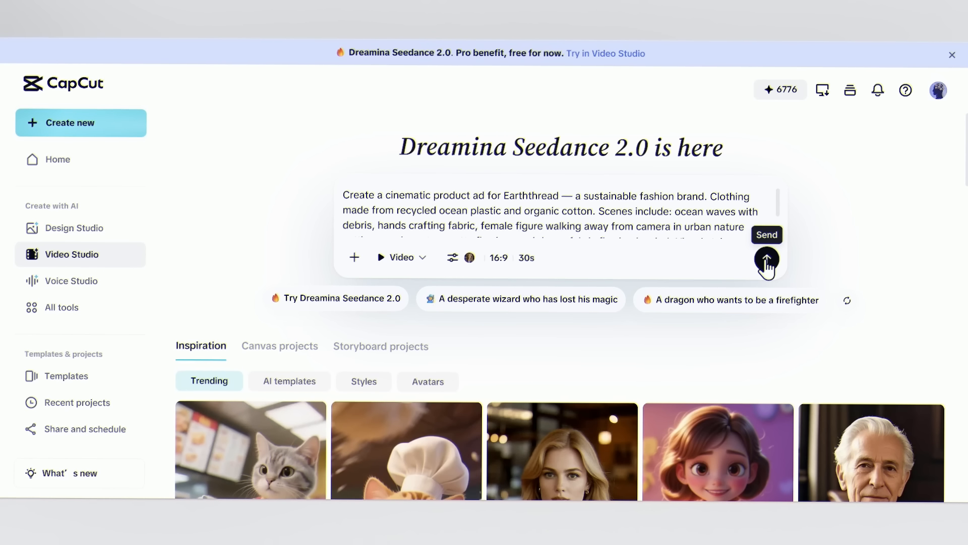
left_click(767, 259)
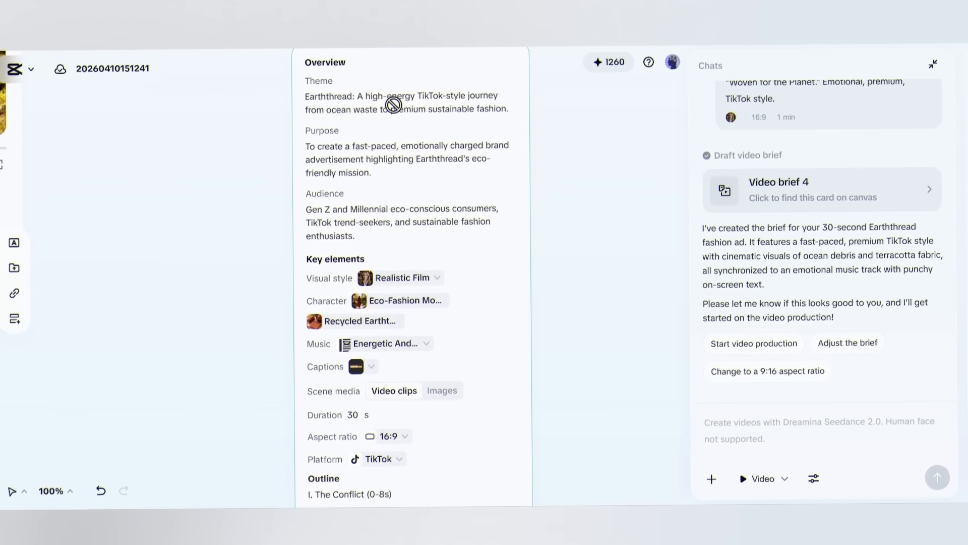
Review the video brief's overview and key elements, including the Eco-Fashion Model character image and the available caption styles.
scroll(437, 151, "down", 3)
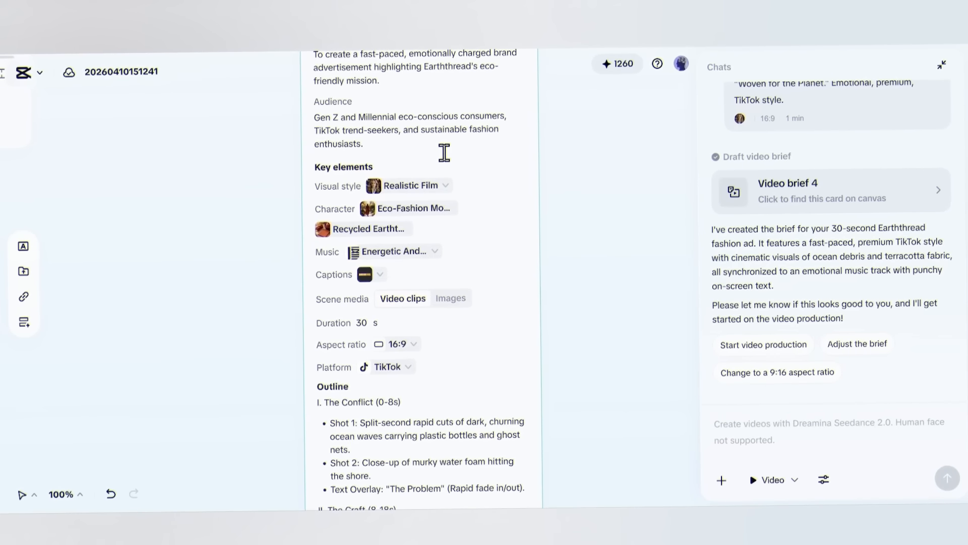
scroll(444, 152, "down", 1)
left_click(427, 177)
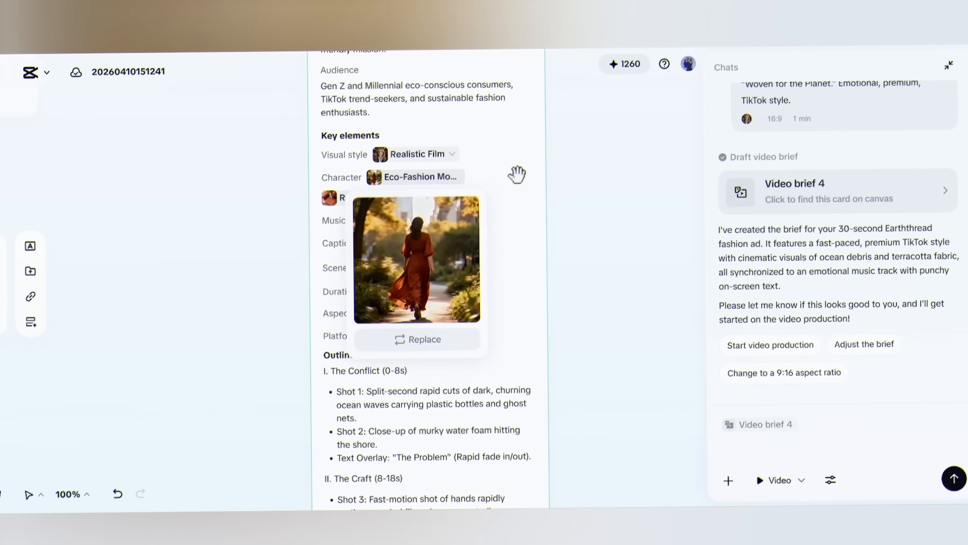
left_click(520, 199)
scroll(523, 198, "down", 1)
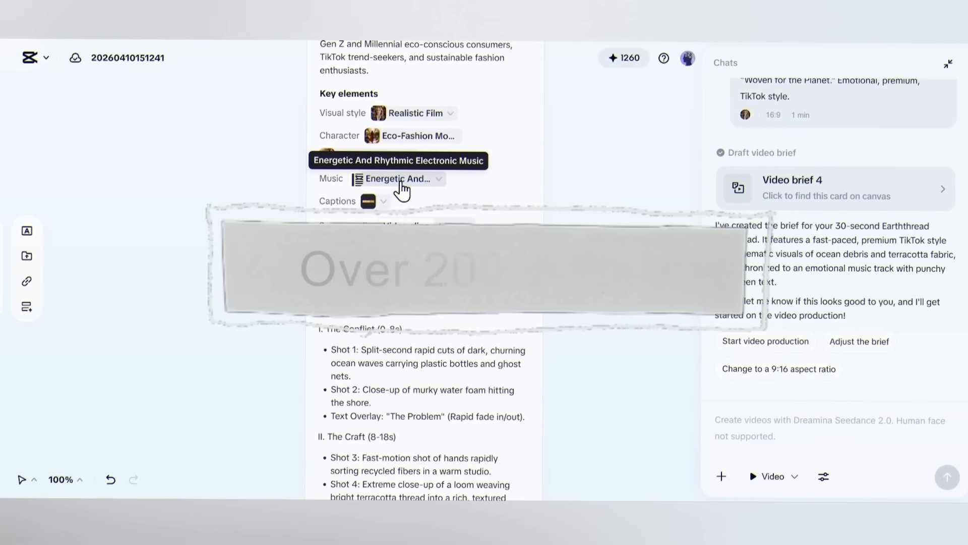
left_click(382, 204)
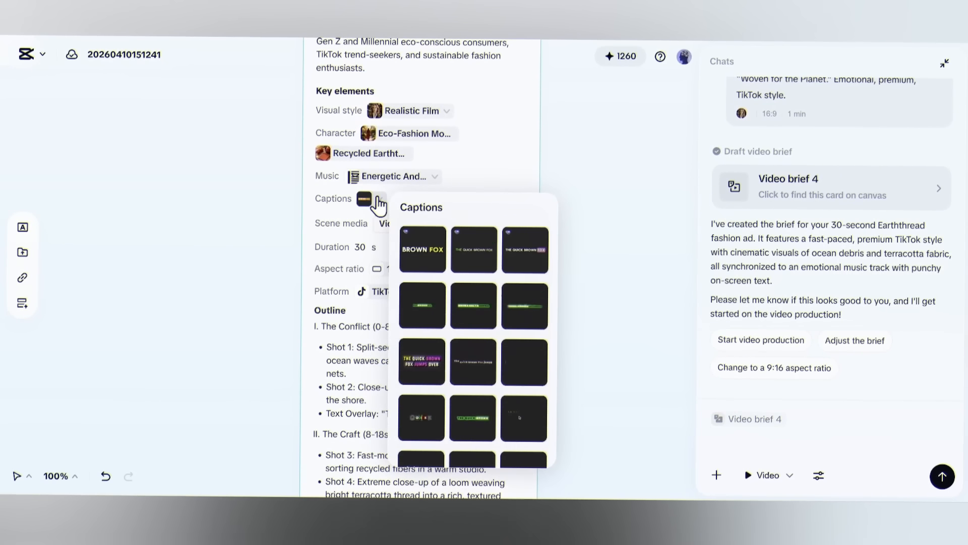
scroll(523, 326, "down", 10)
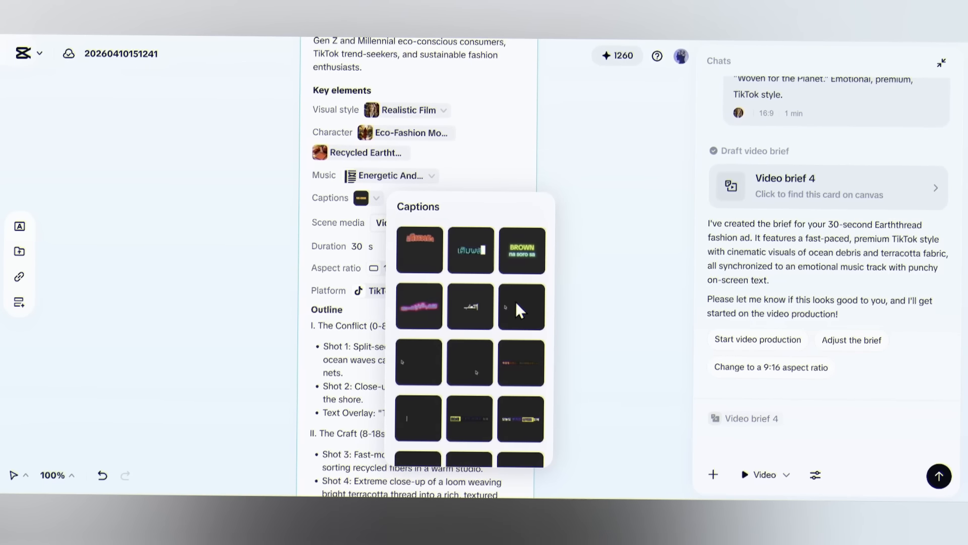
left_click(584, 239)
Set the video brief's target platform to YouTube.
scroll(583, 239, "down", 3)
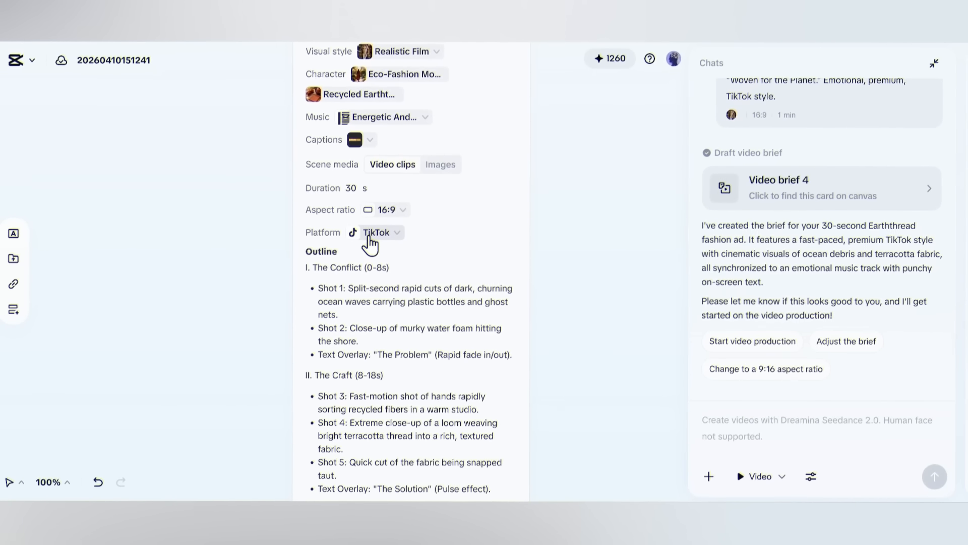
left_click(368, 238)
left_click(405, 290)
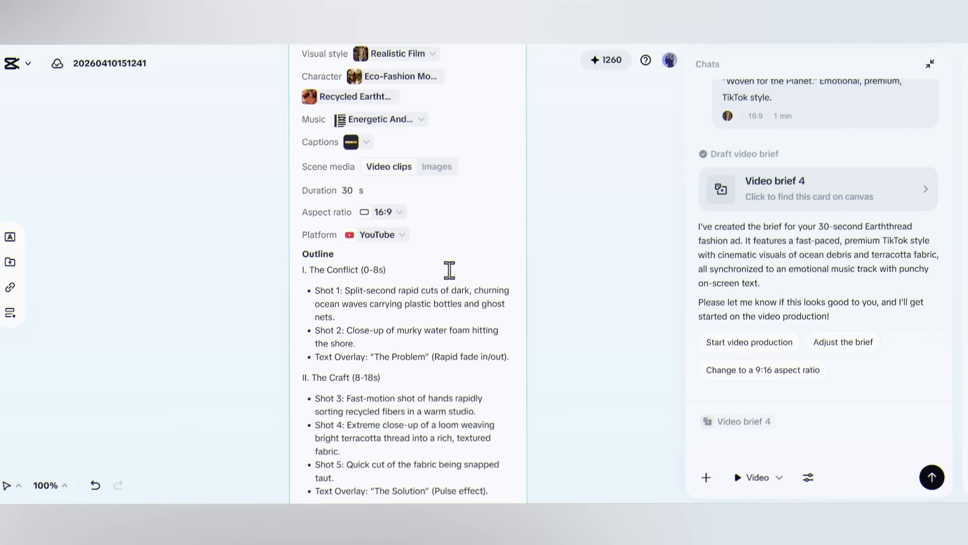
Rewrite Shot 6 as a low-angle shot from waist down of the terracotta maxi dress billowing, with no face visible and focus on dress movement and footsteps.
scroll(556, 248, "down", 3)
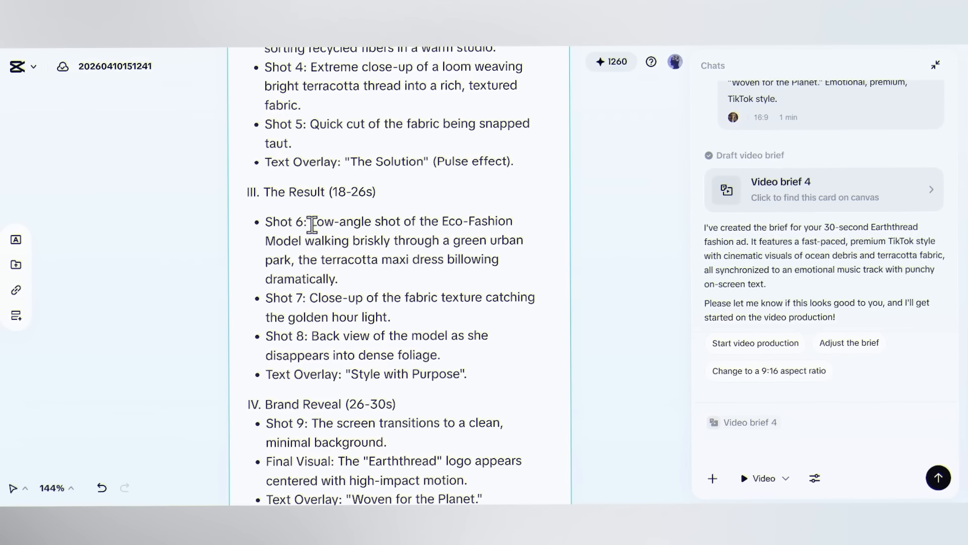
left_click_drag(312, 224, 490, 222)
left_click(264, 241)
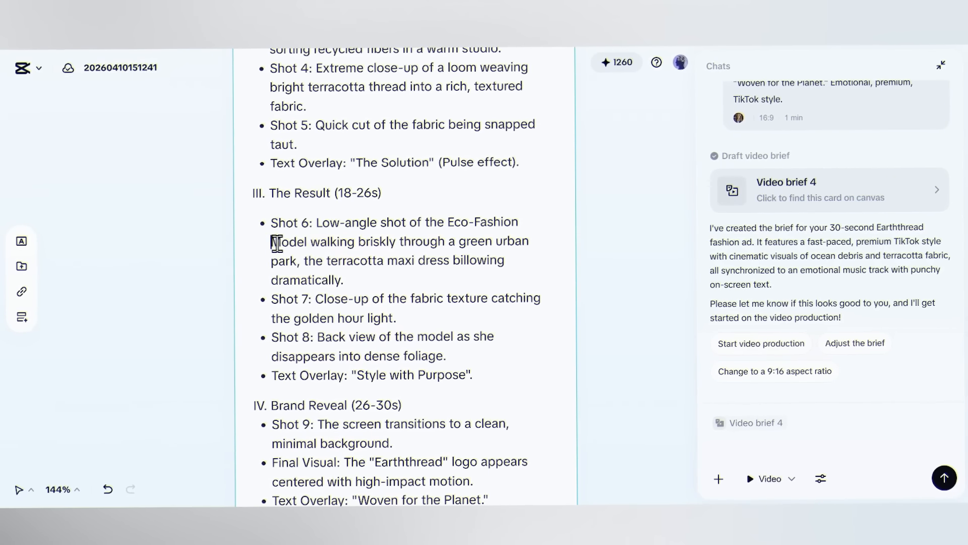
left_click_drag(276, 242, 522, 241)
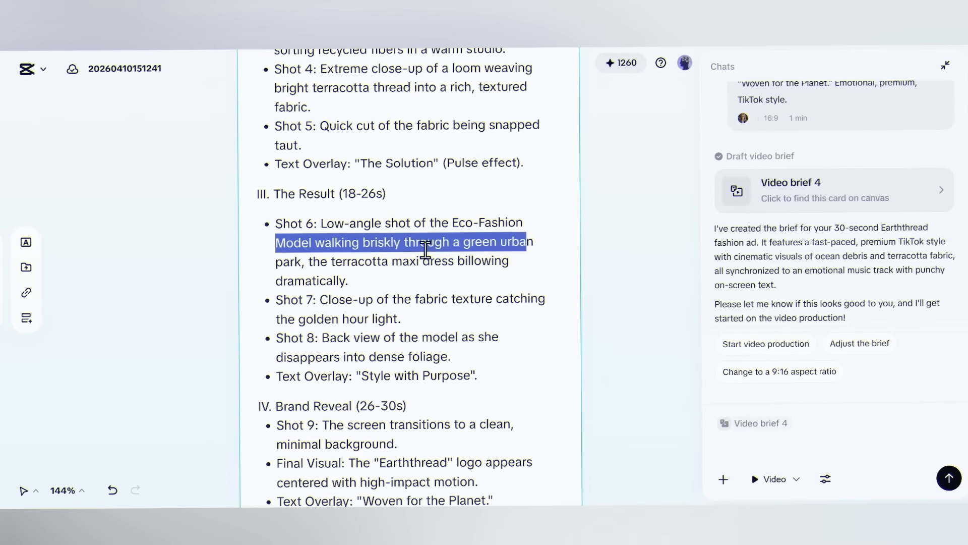
left_click(408, 231)
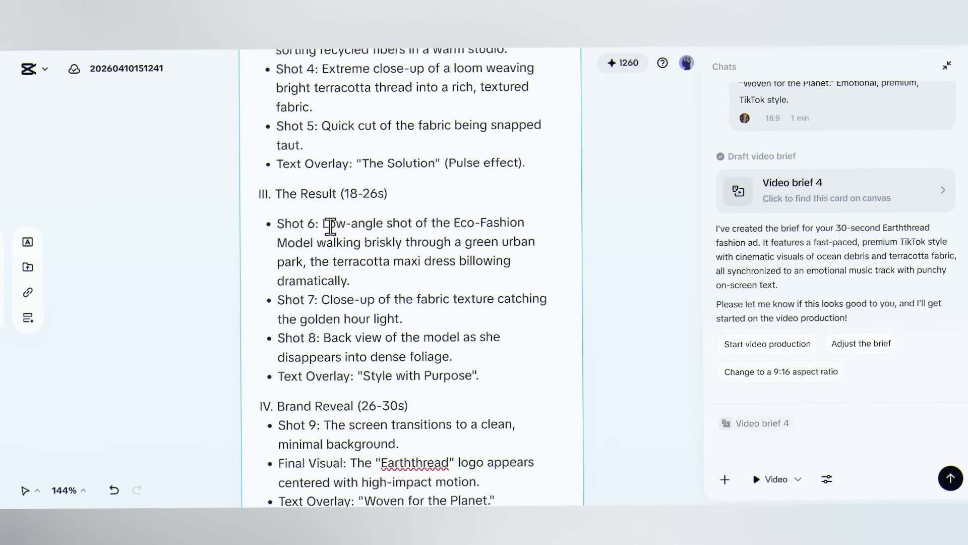
left_click_drag(331, 226, 411, 222)
left_click_drag(358, 279, 320, 221)
key("BackSpace")
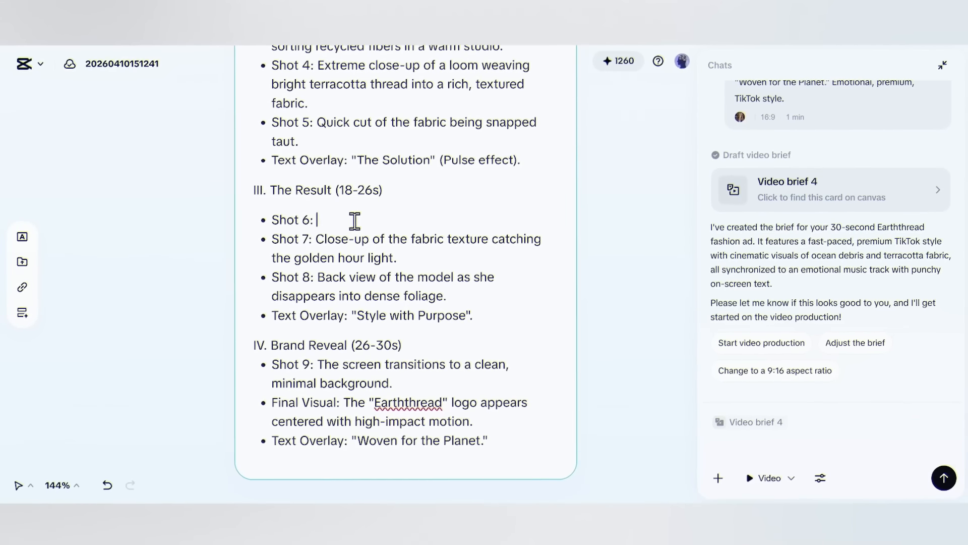
type("Low-angle shot from waist down — terracotta maxi dress billowing dramatically as model walks briskly through a green urban park. No face visible. Focus on dress movement and footsteps on ground.")
Check the rewritten Shot 6 and the rest of the outline, and generate the video from the brief.
left_click_drag(414, 220, 527, 221)
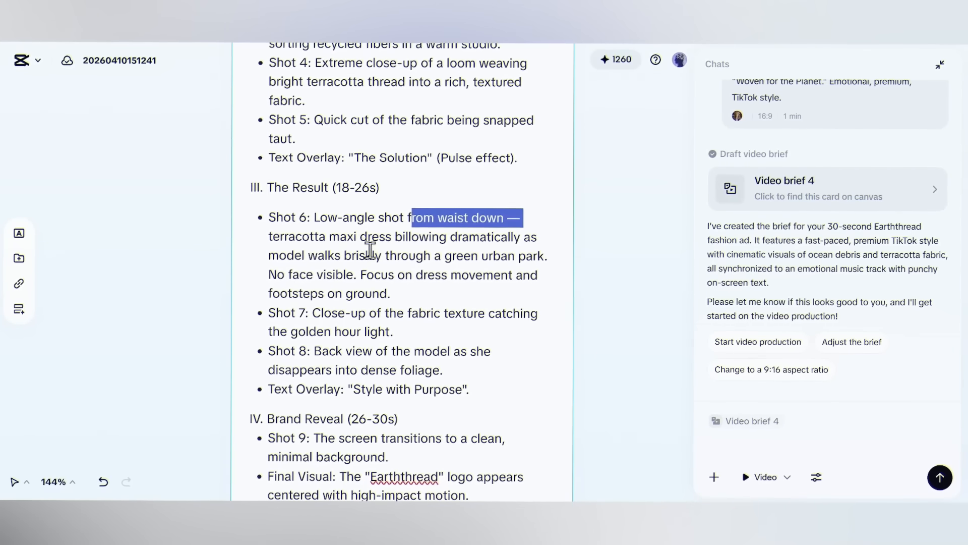
left_click_drag(269, 275, 360, 276)
scroll(404, 261, "down", 1)
scroll(403, 260, "down", 1)
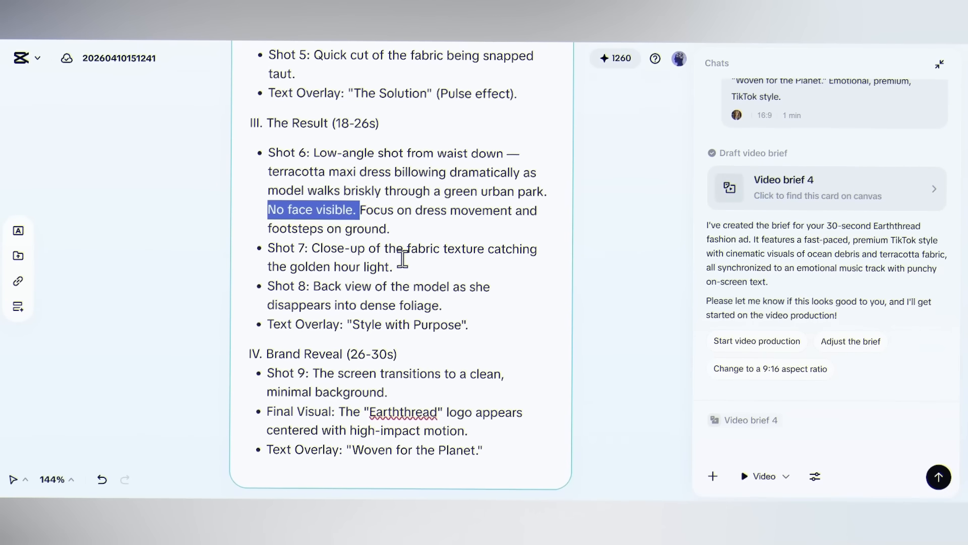
scroll(490, 268, "down", 1)
left_click_drag(320, 294, 469, 297)
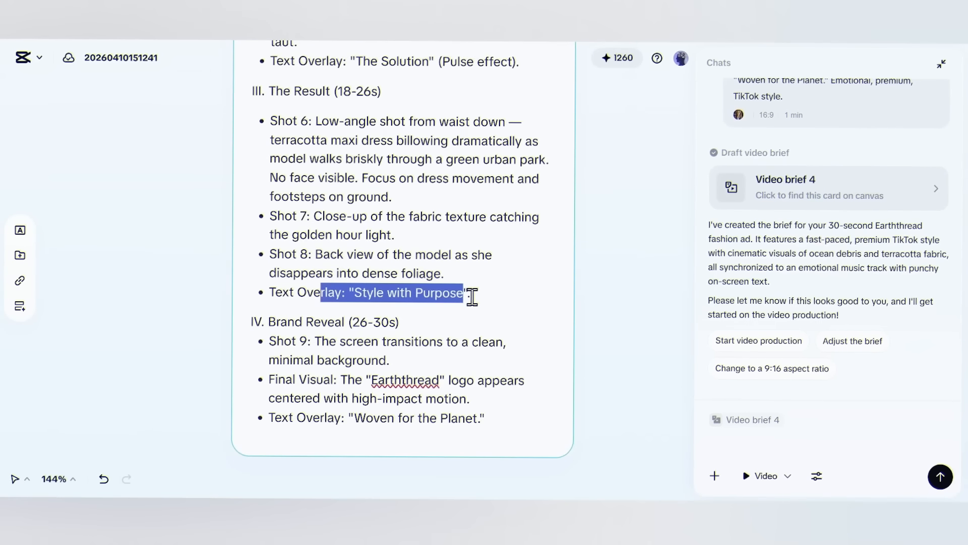
scroll(496, 285, "up", 5)
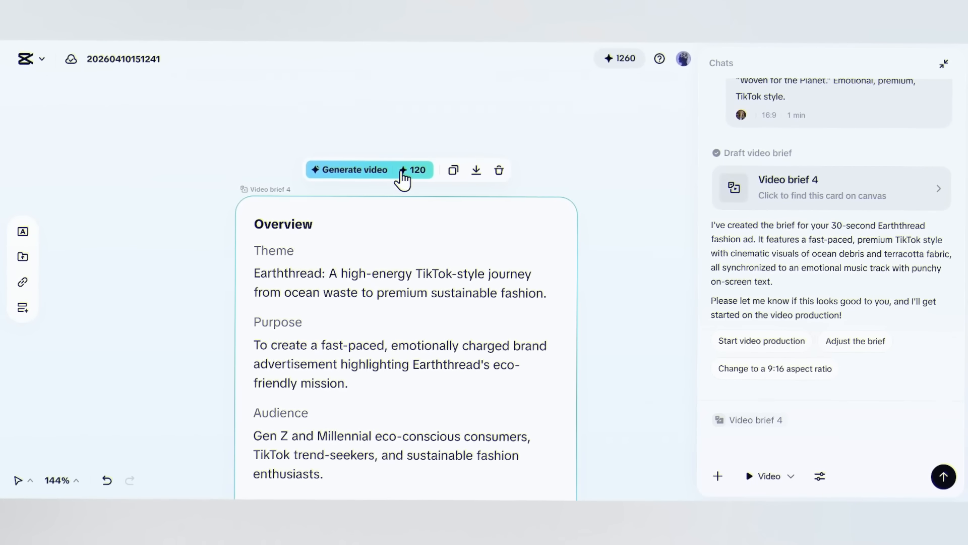
left_click(403, 172)
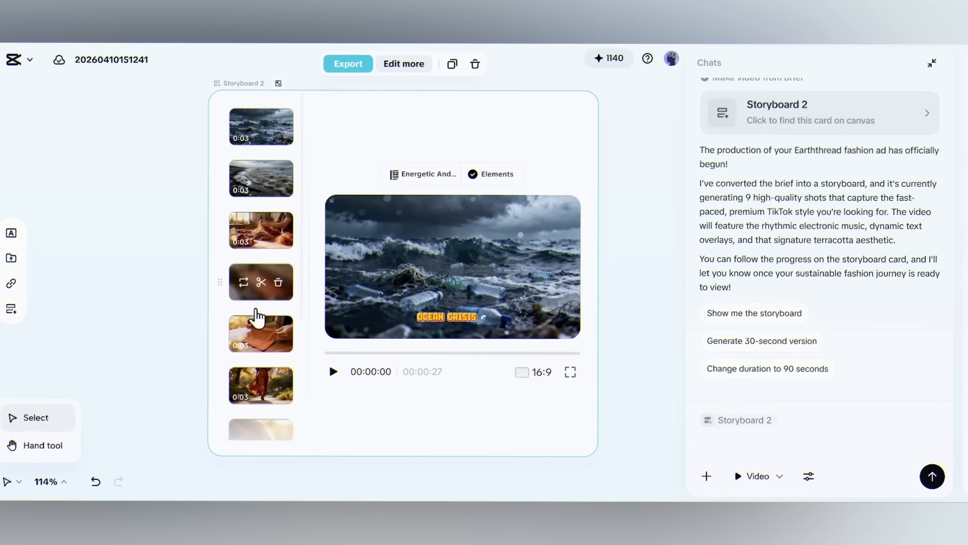
Play the storyboard preview and delete the last scene's clip with the studio backdrop and logo.
mouse_move(263, 142)
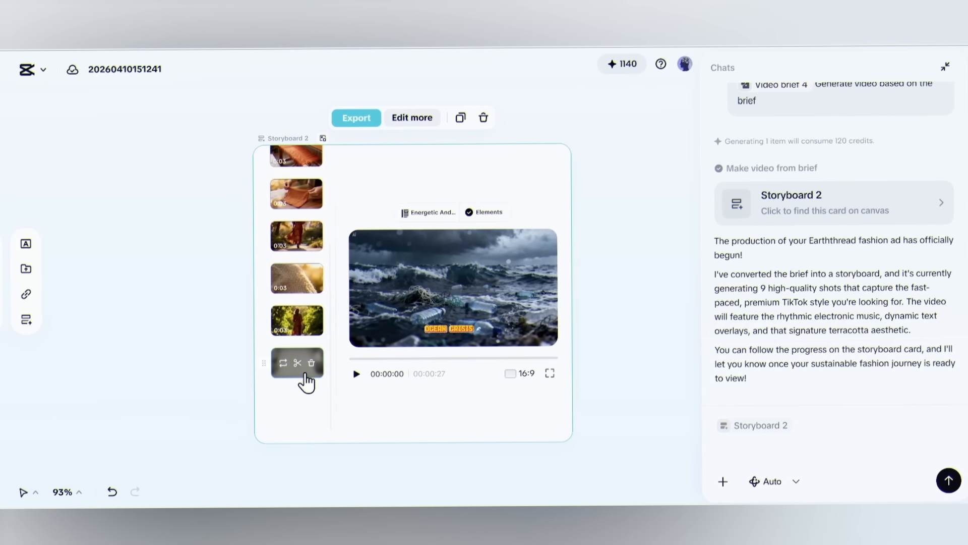
left_click(348, 372)
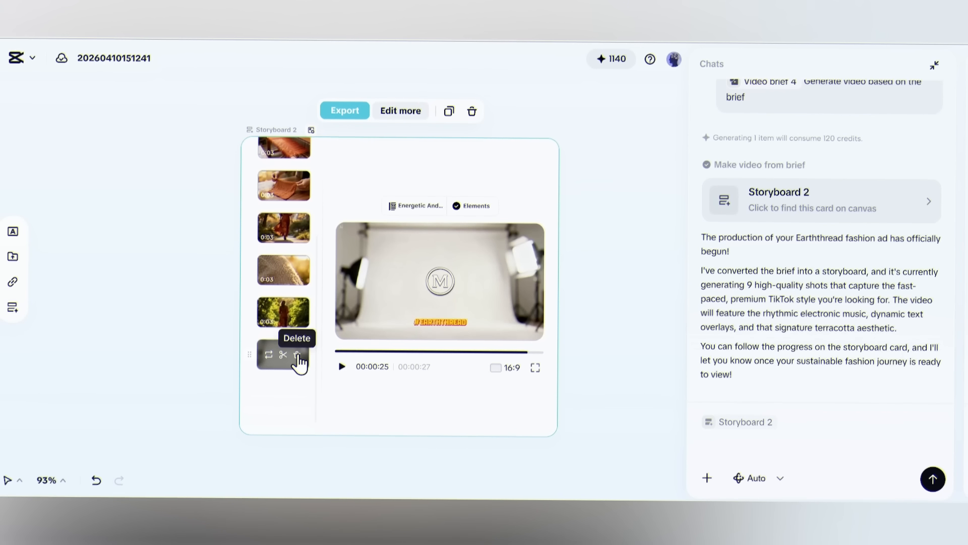
left_click(298, 359)
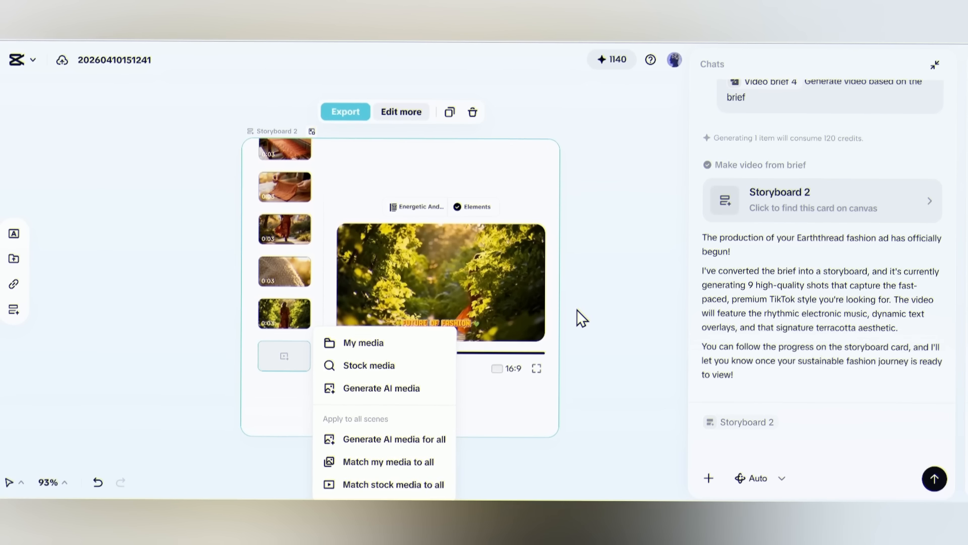
left_click(573, 310)
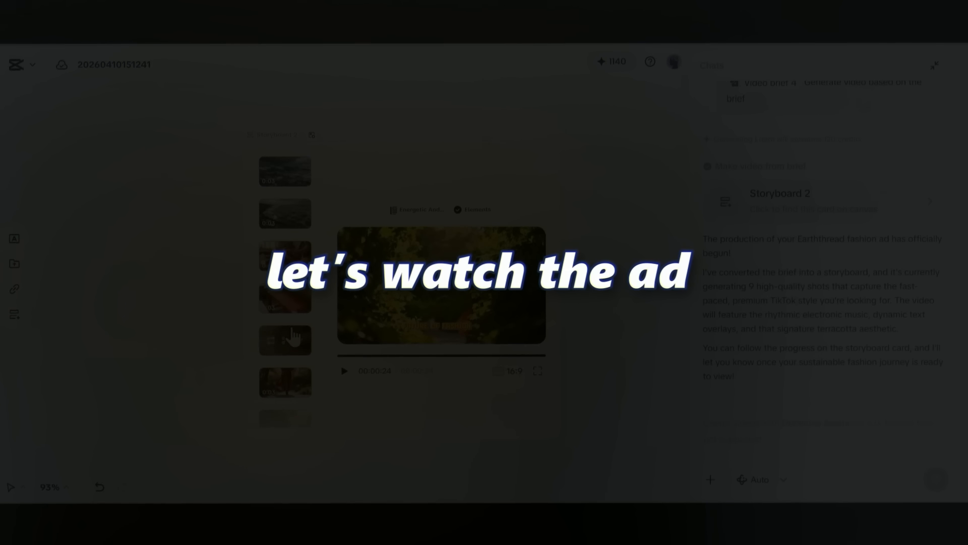
left_click(323, 395)
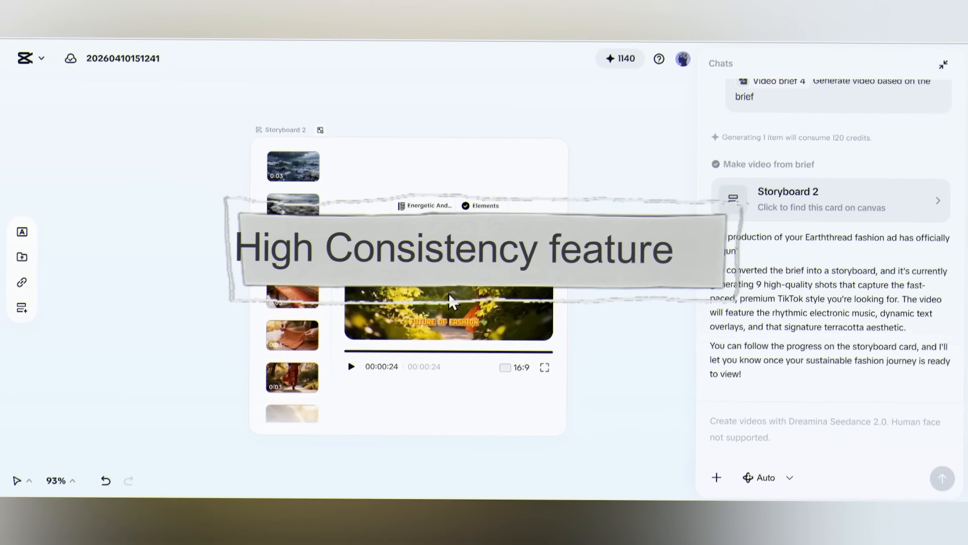
scroll(315, 323, "down", 3)
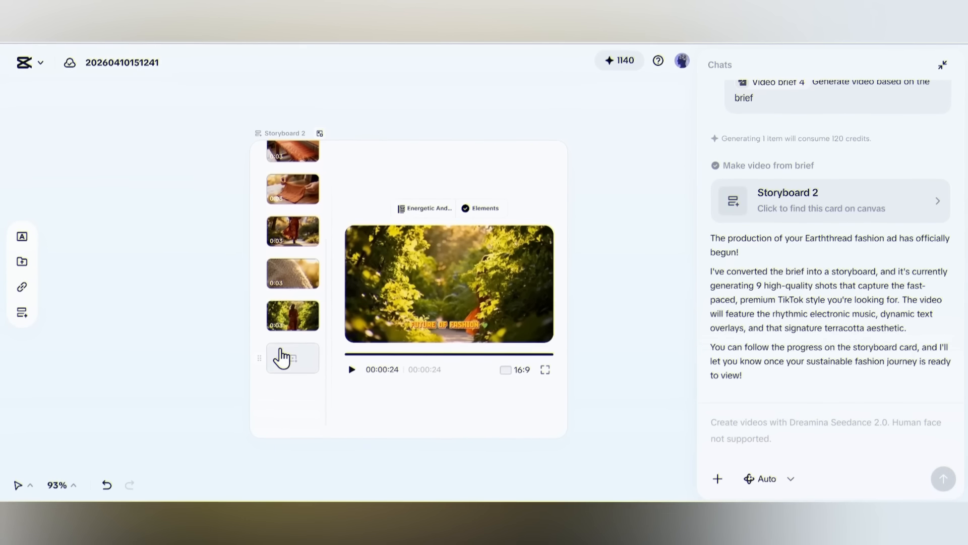
scroll(287, 351, "up", 4)
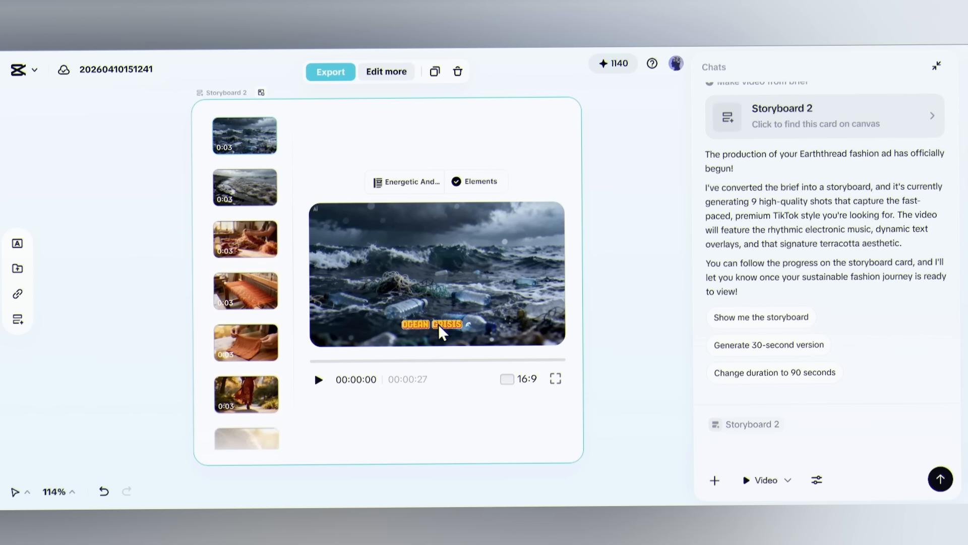
Open Storyboard 2 in the full editor, and change the first caption to "It starts here" in the PlayfairDisplay font.
left_click(386, 73)
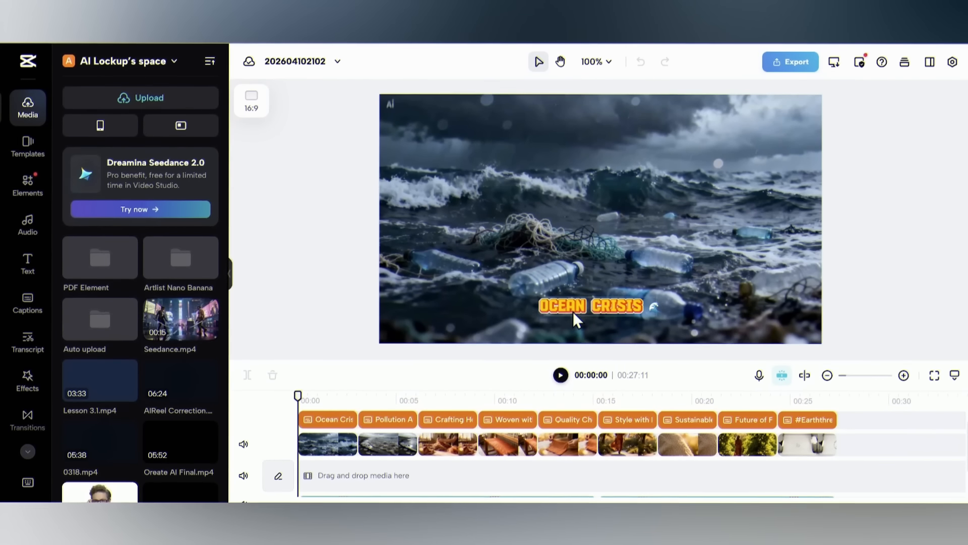
left_click(572, 310)
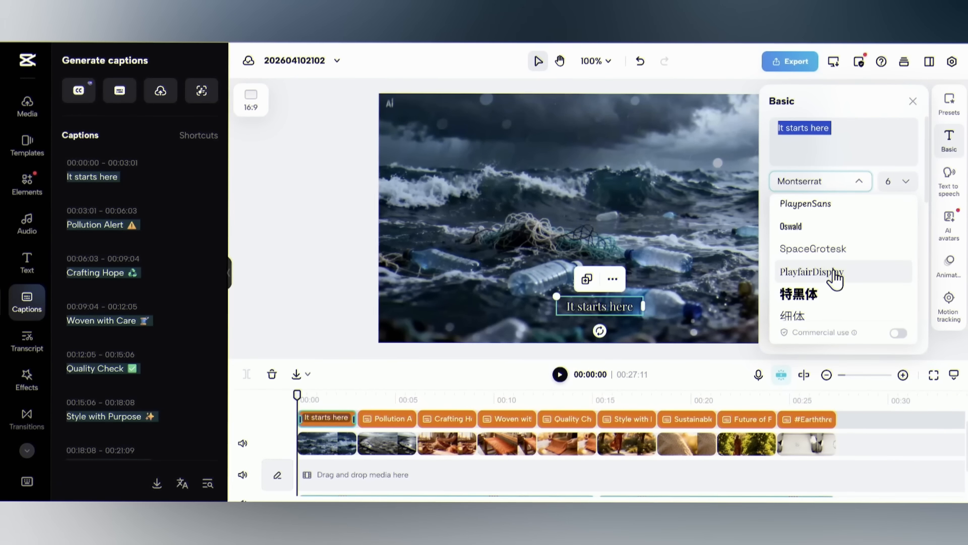
left_click(836, 272)
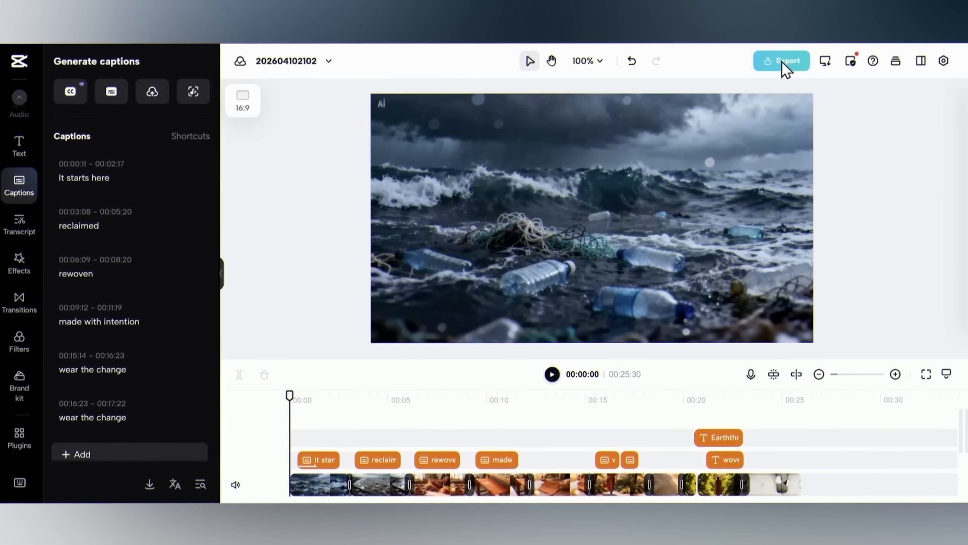
Open the export settings for the edited ad and set the resolution to 1080p.
left_click(782, 62)
left_click(749, 250)
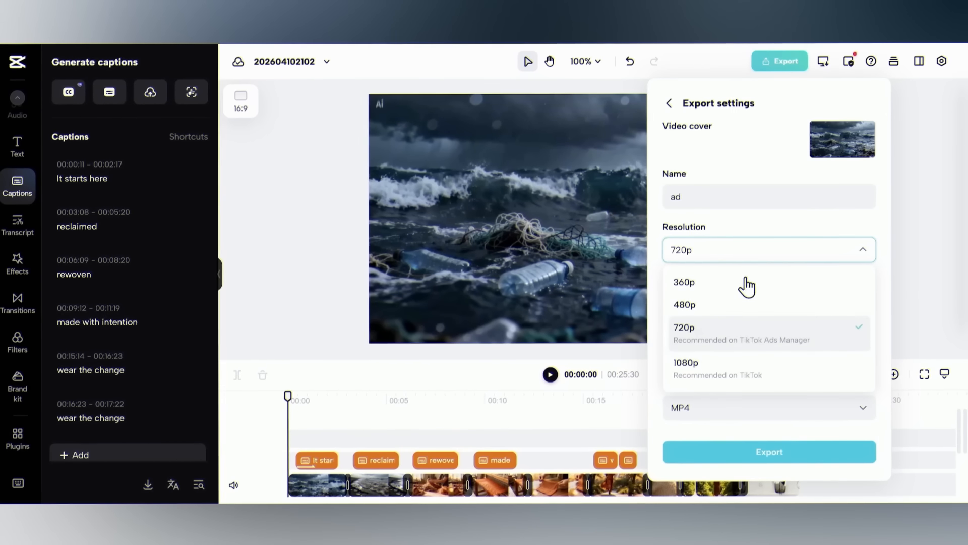
left_click(733, 379)
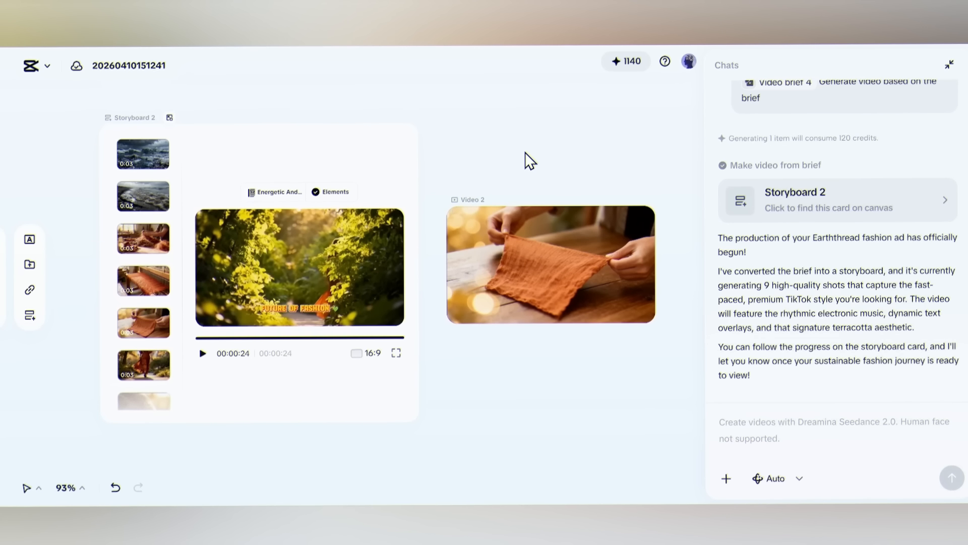
Add a video clip of flowing white fabric to the storyboard canvas.
left_click(333, 257)
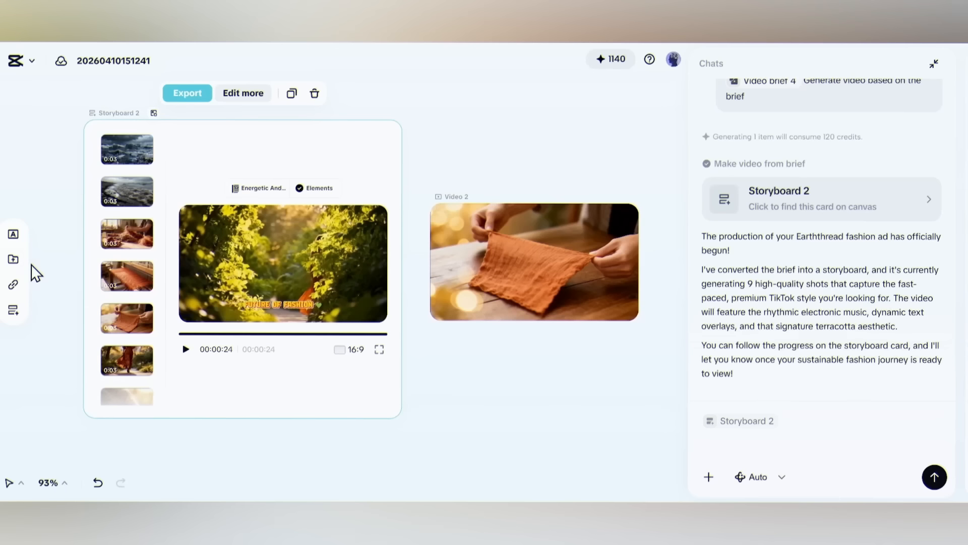
left_click(12, 265)
left_click(50, 247)
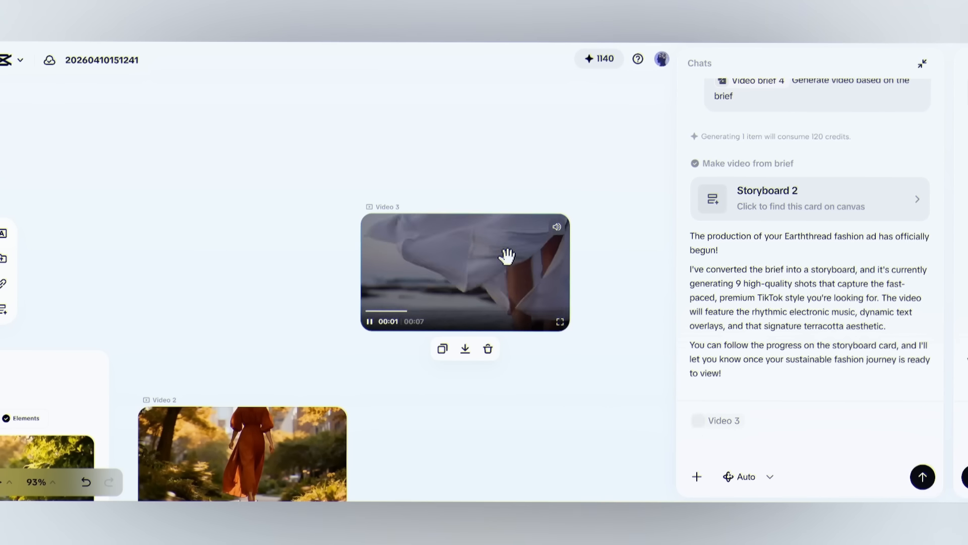
Send a chat prompt to replicate Video 3's exact visual style, color grade, pacing and calm cinematic energy, with the same moody ocean setting and golden purple sunset lighting.
left_click_drag(726, 407, 772, 423)
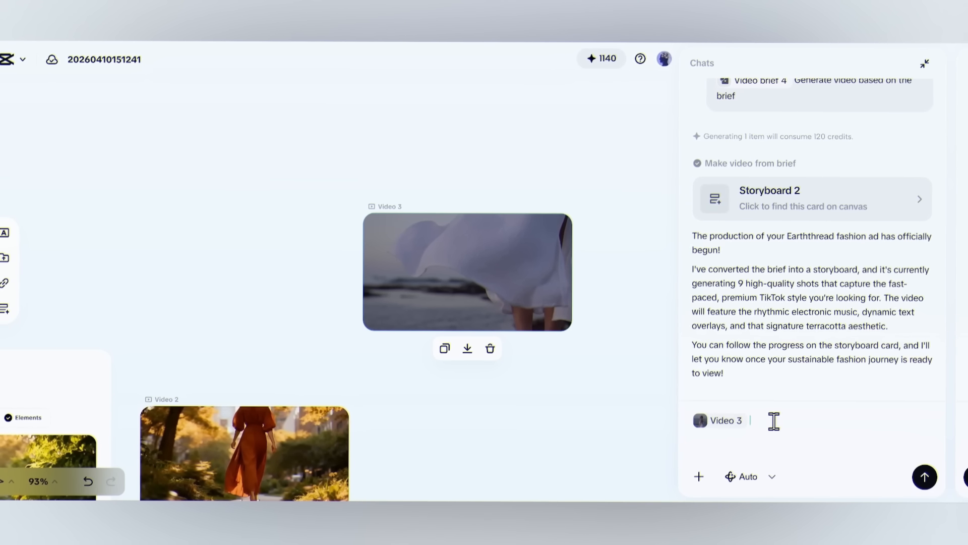
key("ctrl+v")
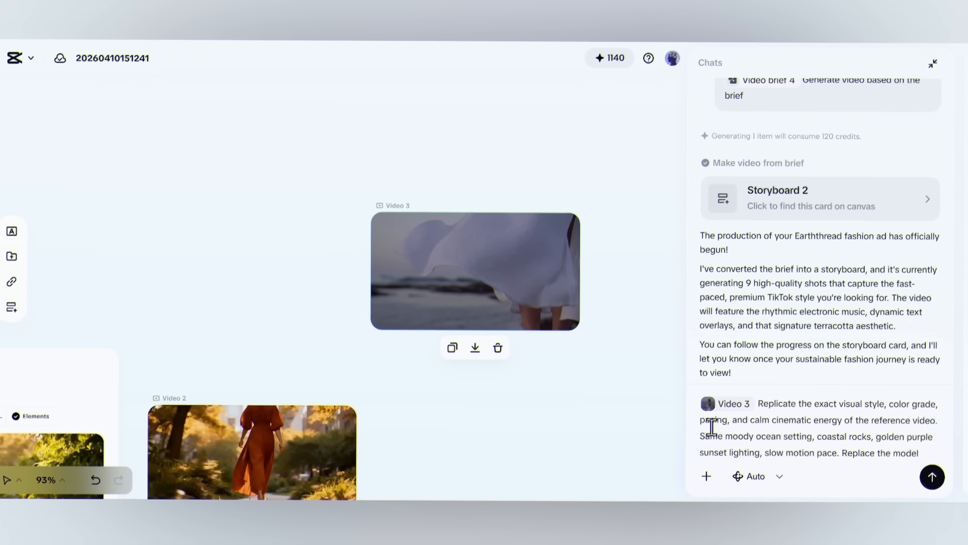
left_click_drag(712, 421, 889, 416)
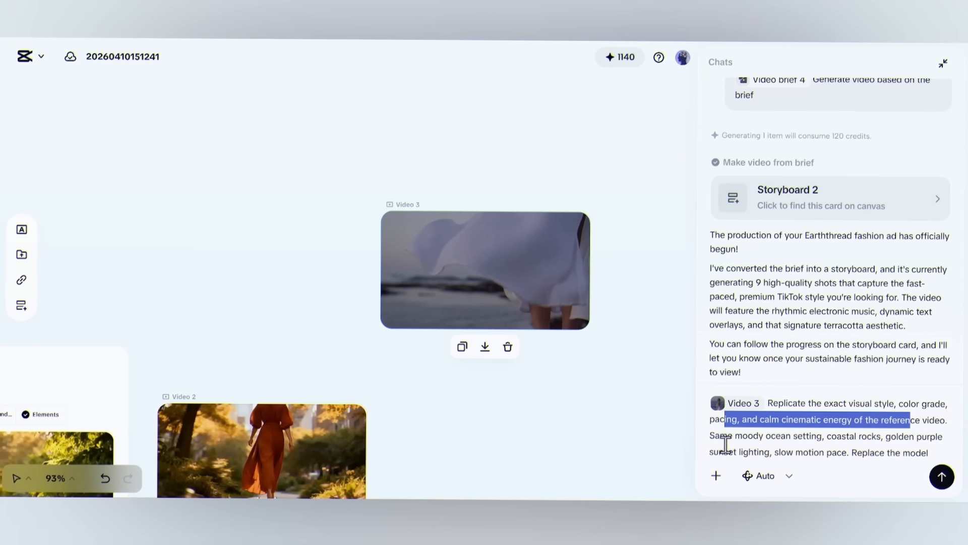
left_click_drag(724, 436, 871, 429)
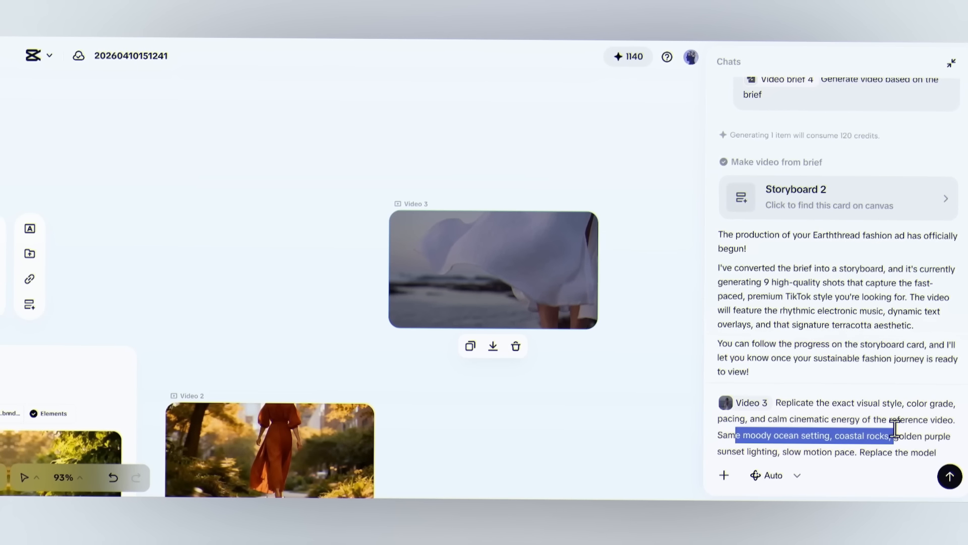
left_click(952, 476)
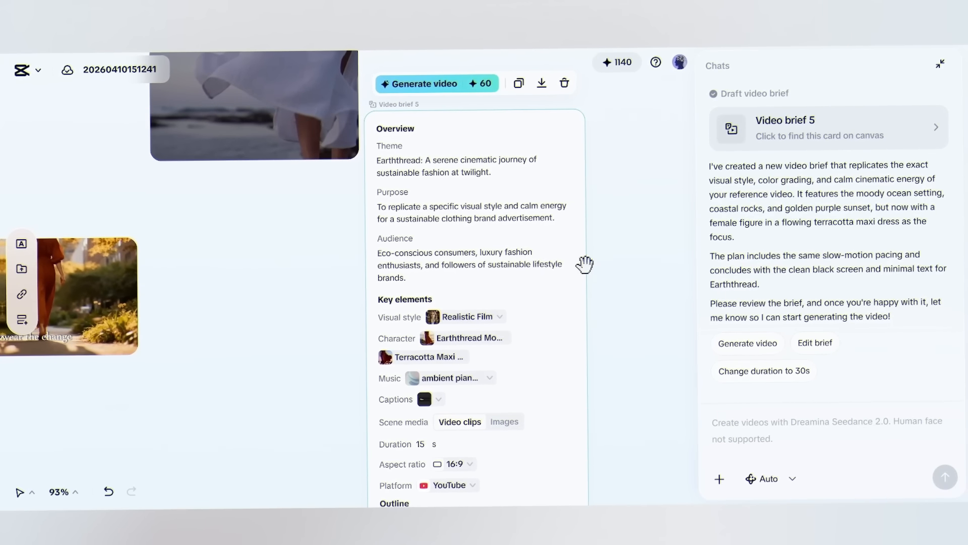
Review the overview, key elements and shot outline of Video brief 5, and generate the video from it.
scroll(617, 263, "down", 3)
scroll(620, 266, "down", 1)
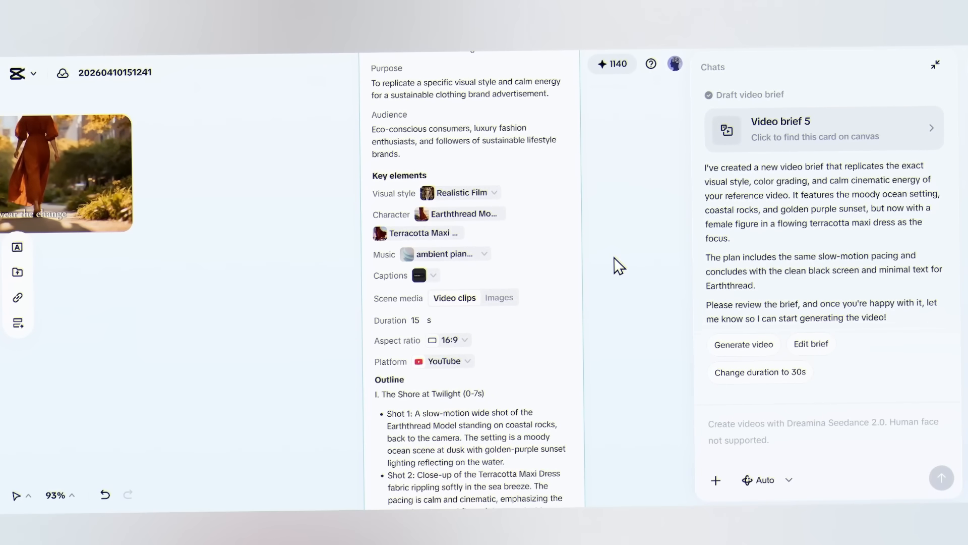
scroll(316, 297, "down", 5)
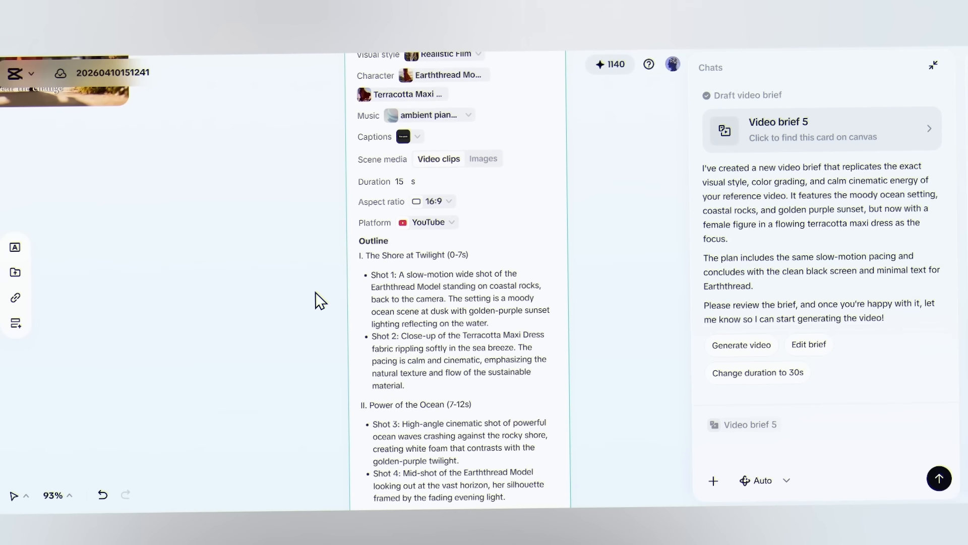
scroll(490, 216, "up", 8)
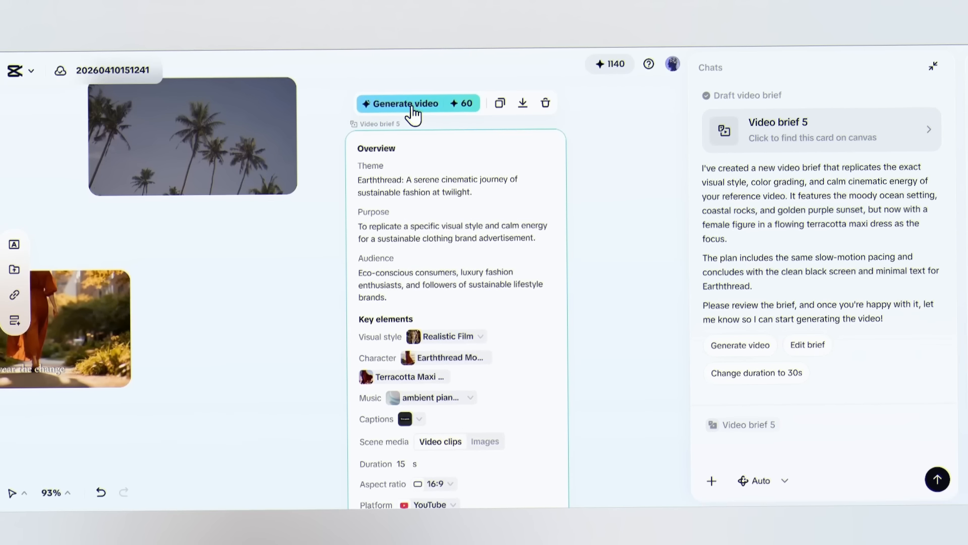
left_click(413, 104)
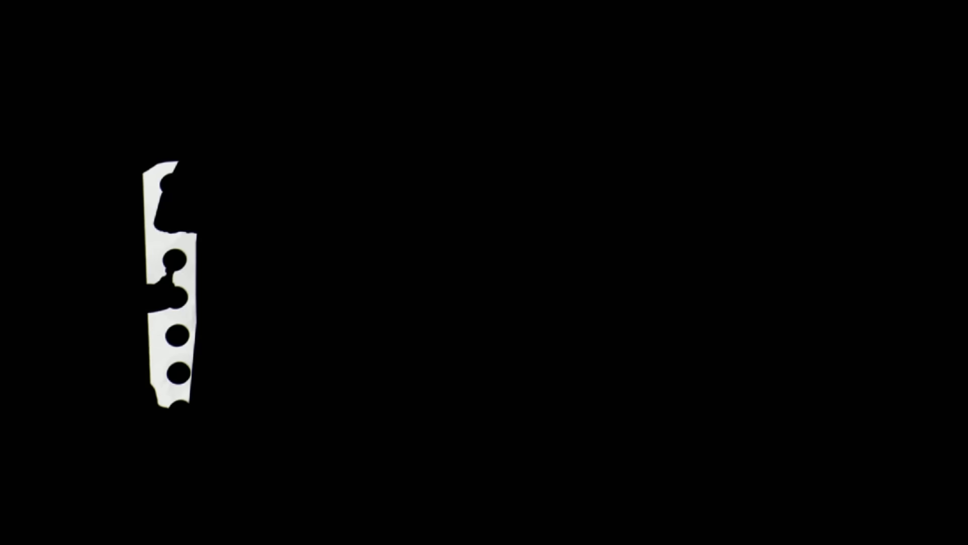